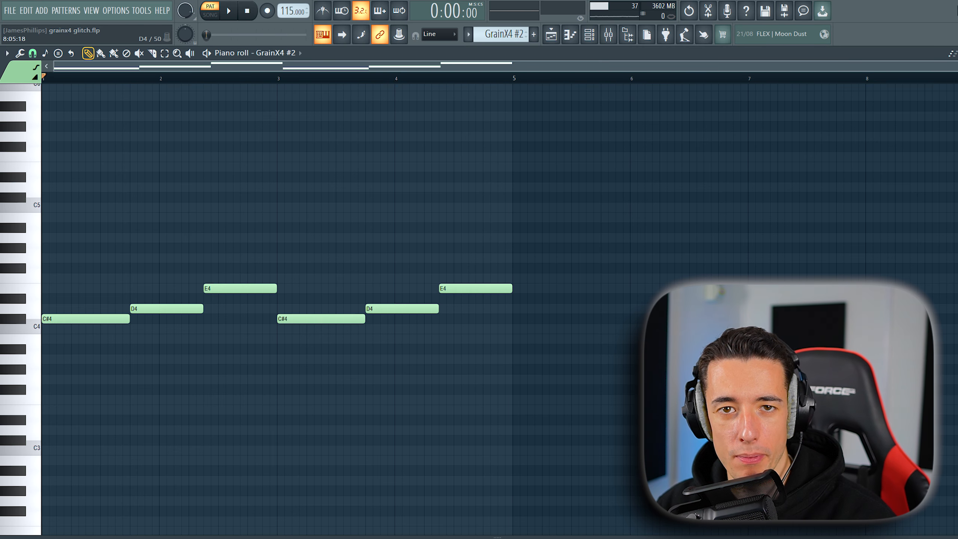
- Play back the GrainX4 #2 notes and set the piano roll's scale highlighting to F# Minor Natural (Aeolian)
key("space")
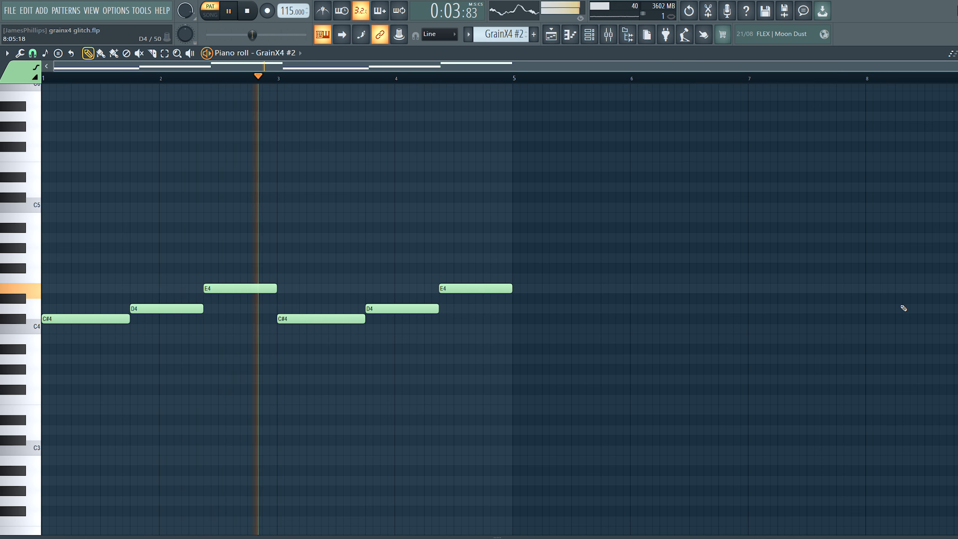
key("space")
left_click(7, 53)
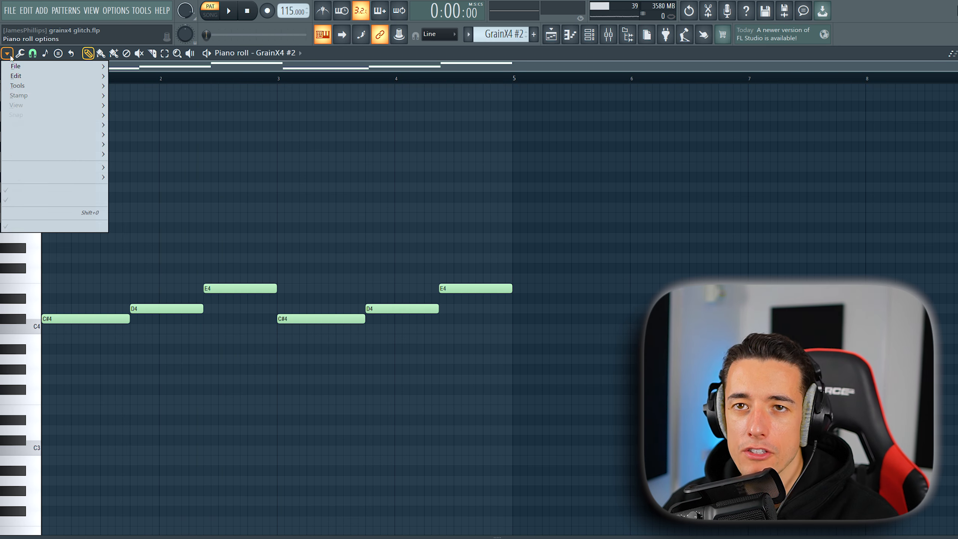
mouse_move(22, 104)
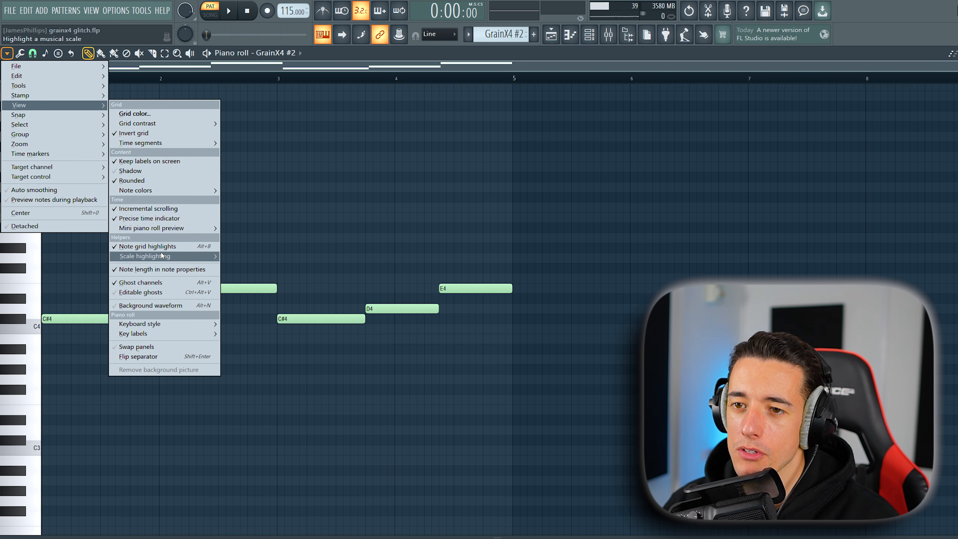
mouse_move(204, 256)
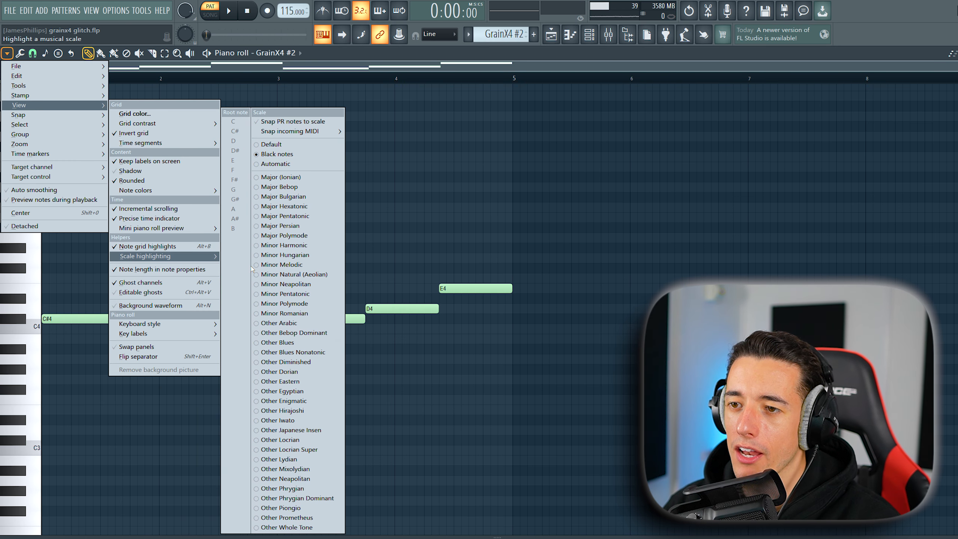
left_click(291, 275)
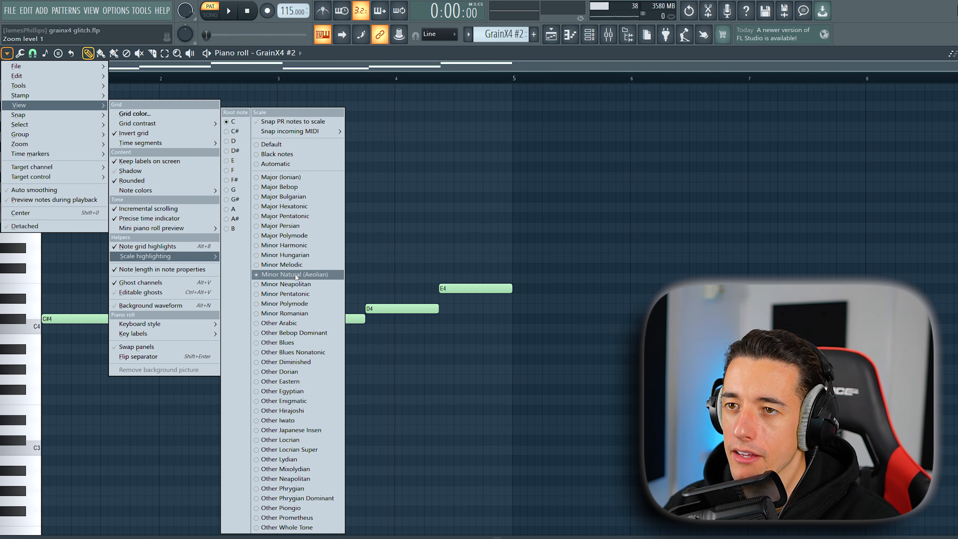
left_click(235, 180)
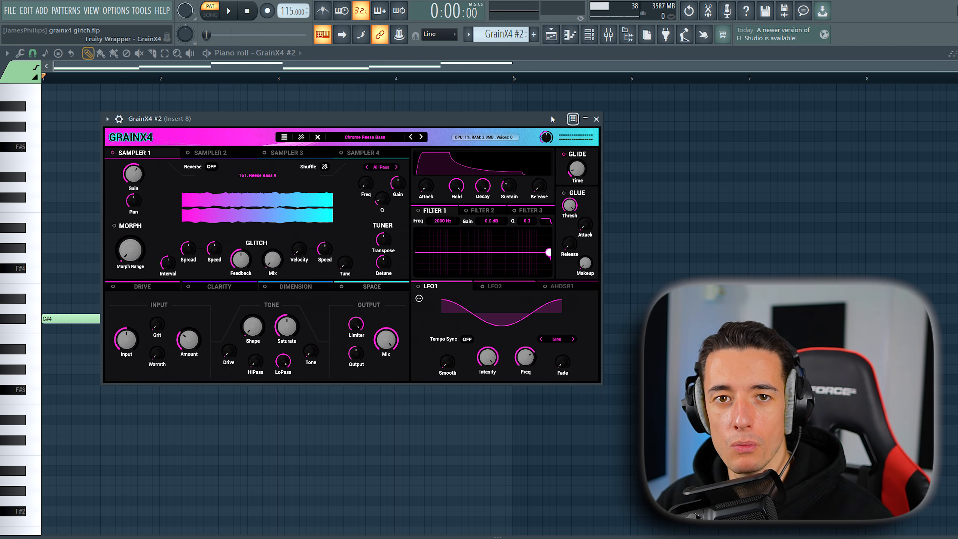
- Review the GrainX4 #2, #3 and #4 instruments and play back the #3 and #4 patterns
left_click(284, 138)
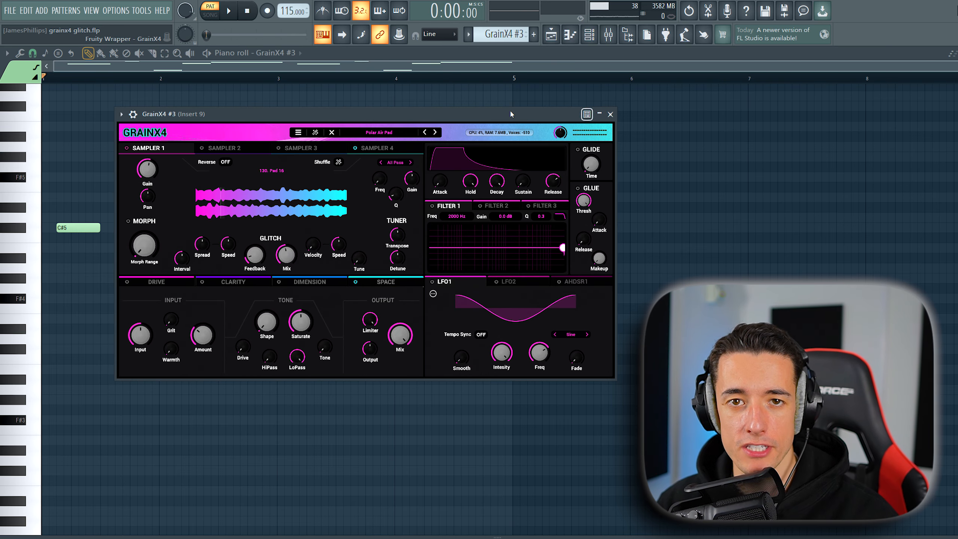
left_click(610, 115)
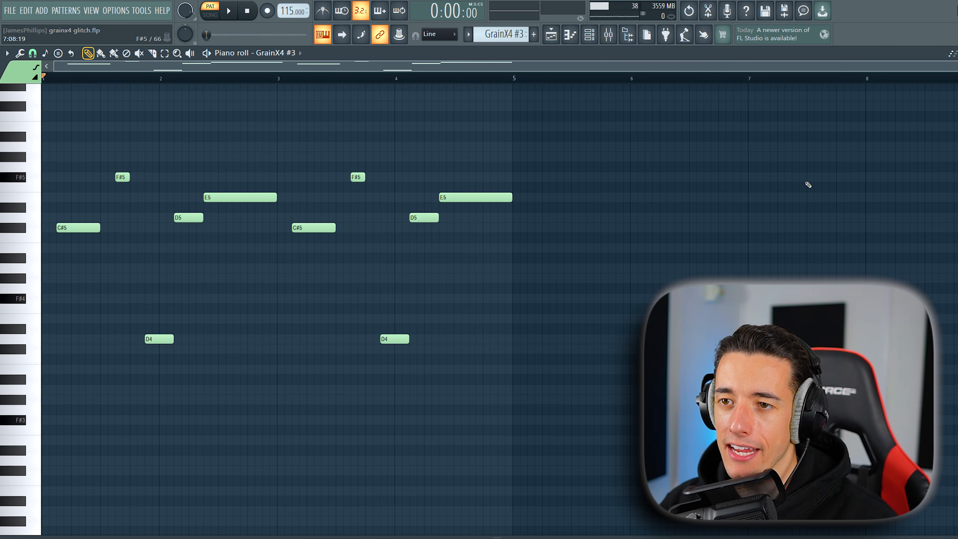
key("space")
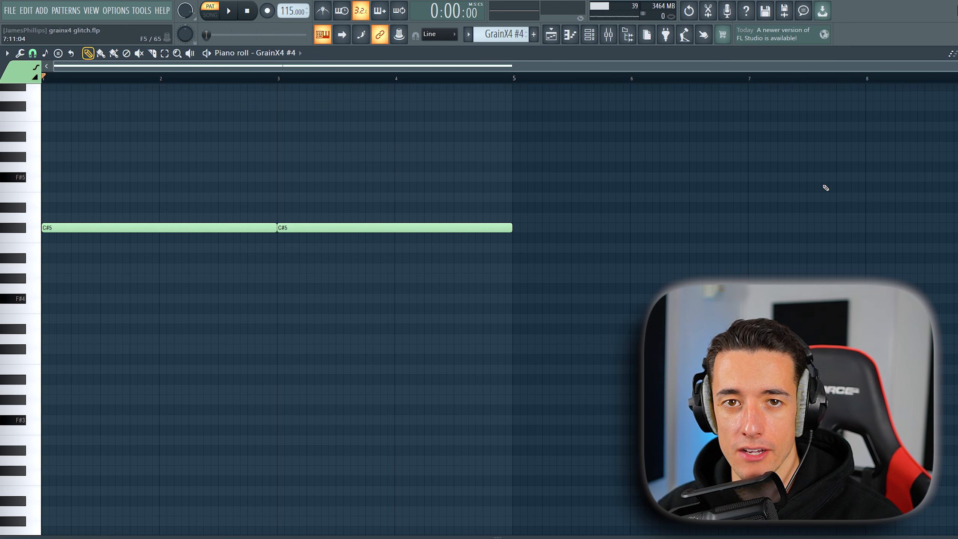
key("space")
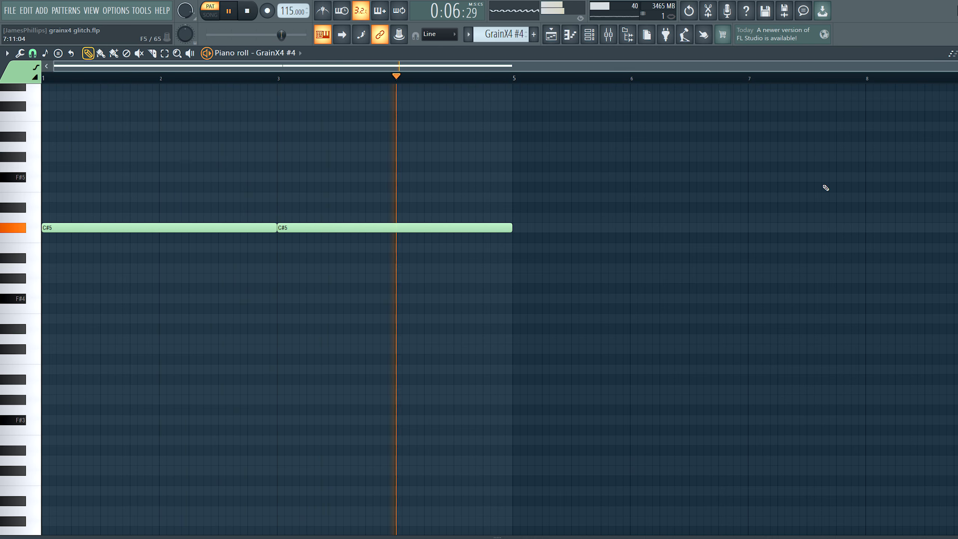
key("space")
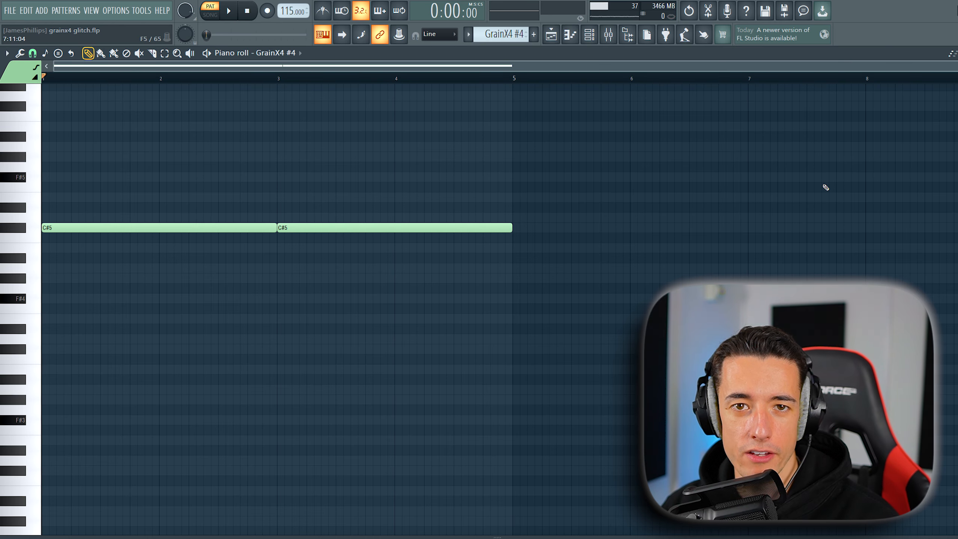
- Switch to the playlist in song mode and play the three GrainX4 patterns on tracks 15 to 17 together
key("F5")
key("l")
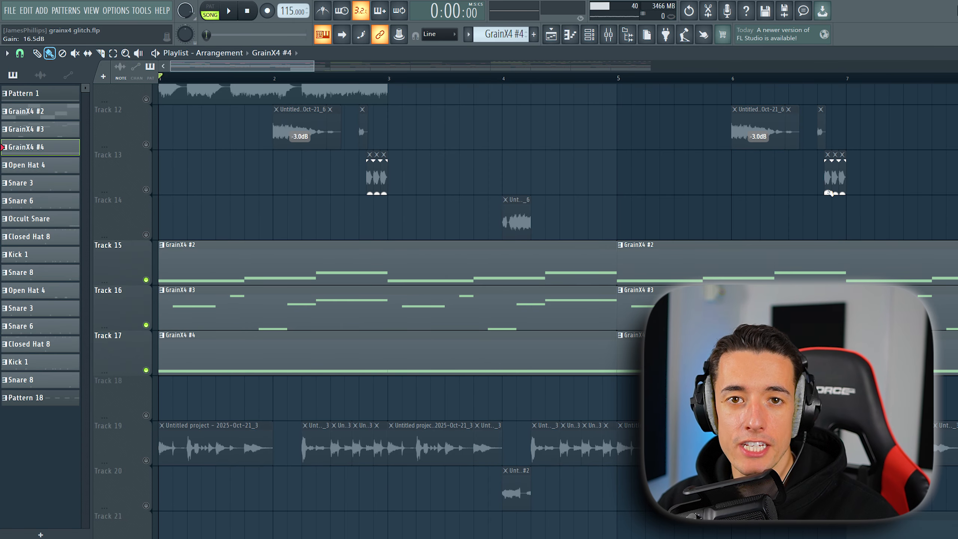
key("space")
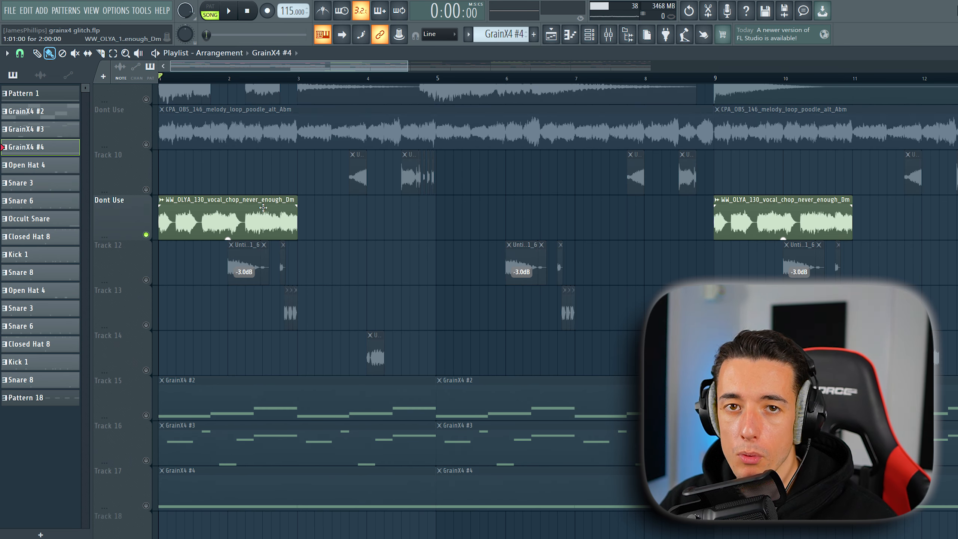
- Inspect the pitch and time-stretching settings of the WW_OLYA_130 vocal chop clip and play the soloed clip
double_click(263, 210)
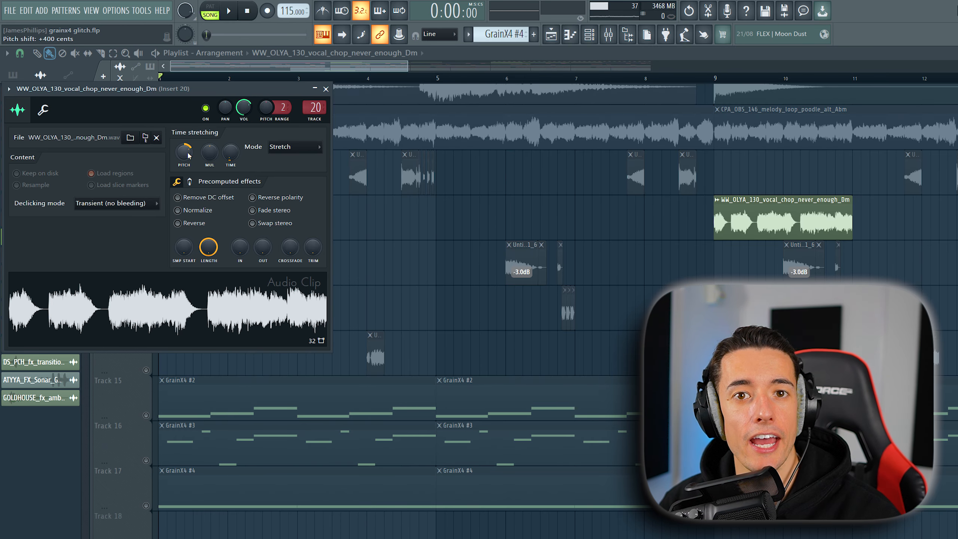
left_click(325, 89)
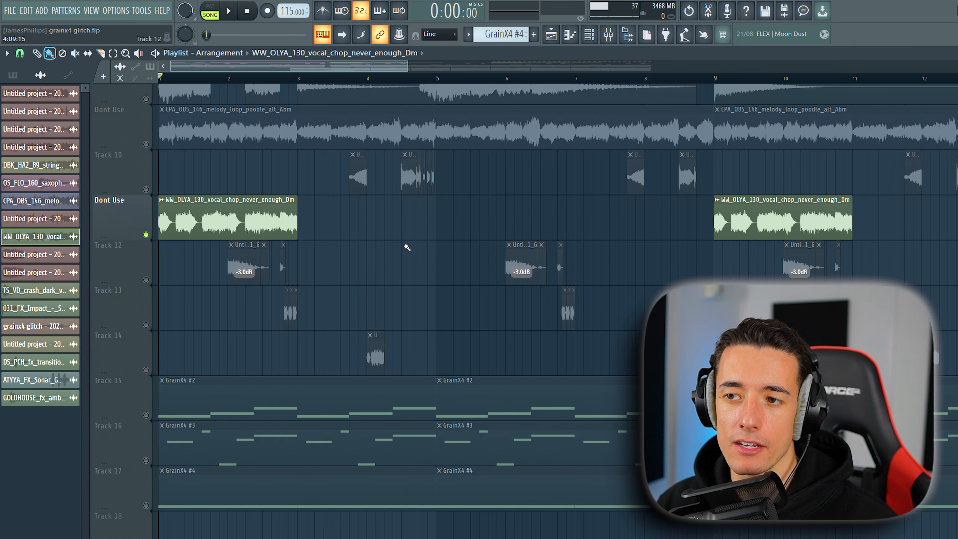
key("space")
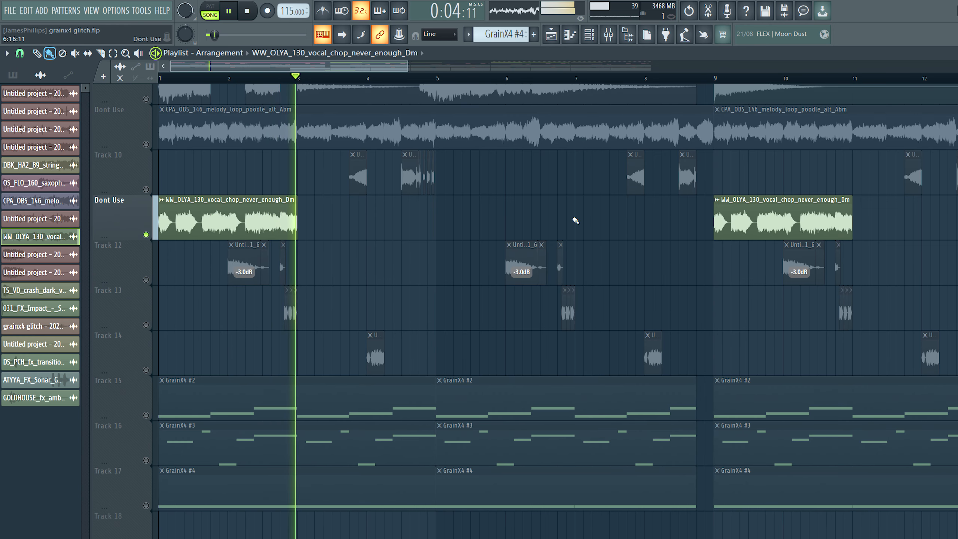
key("space")
- Open the vocal chop's mixer insert 20 from its channel and enable the Portal effect
key("F6")
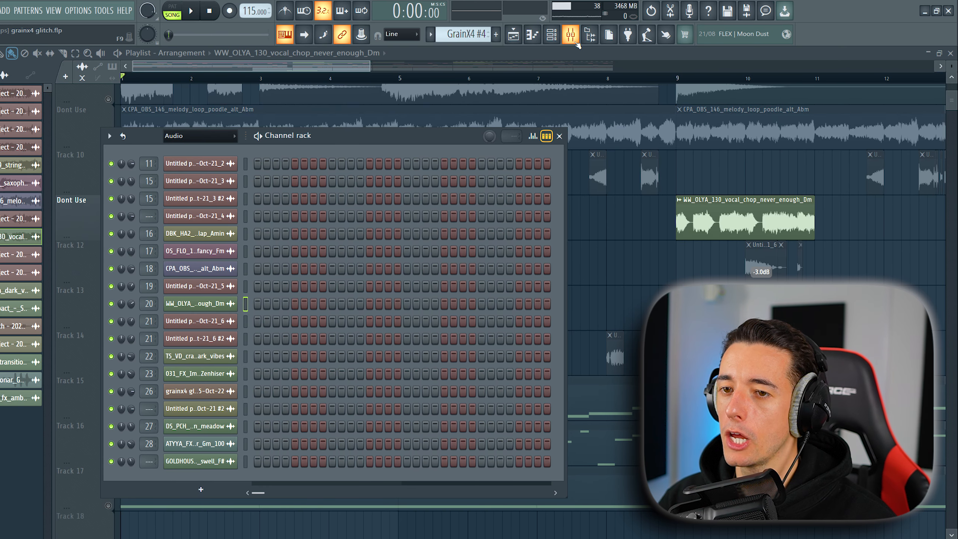
double_click(193, 304)
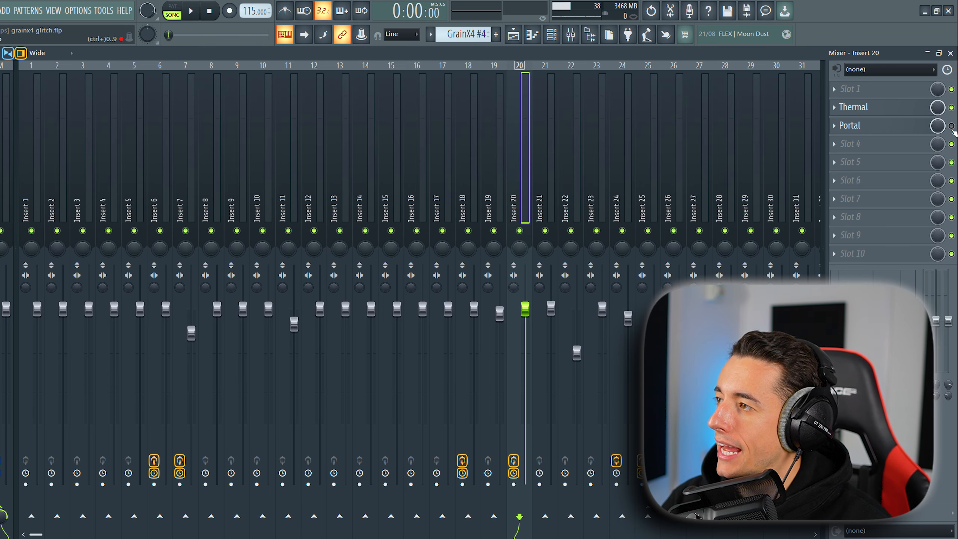
left_click(951, 126)
- Inspect the Thermal and Portal settings on insert 20 and play the processed vocal chop
left_click(860, 112)
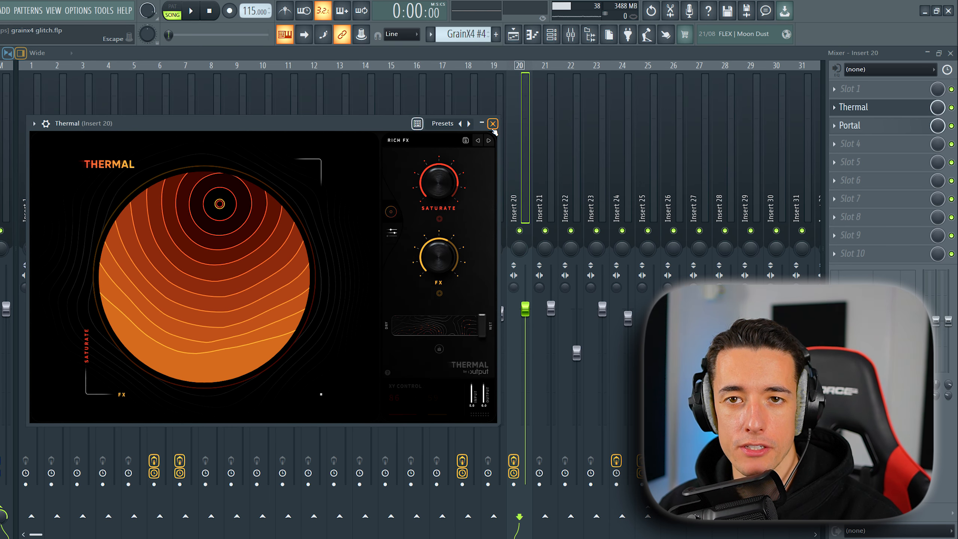
left_click(492, 124)
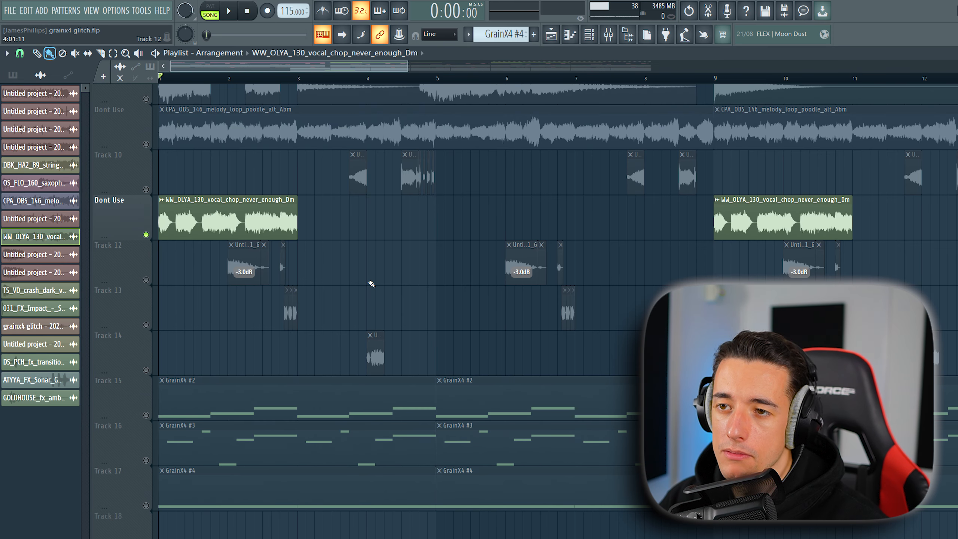
key("space")
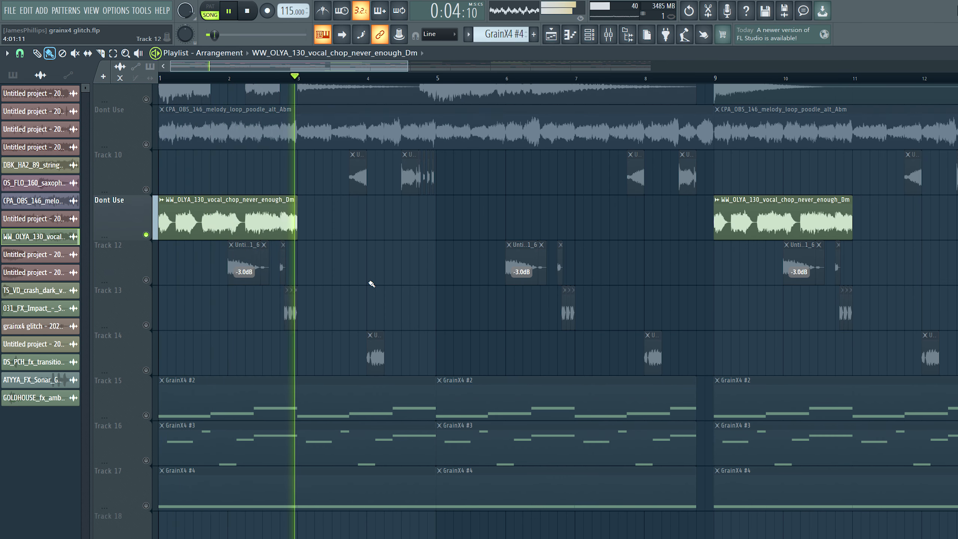
key("space")
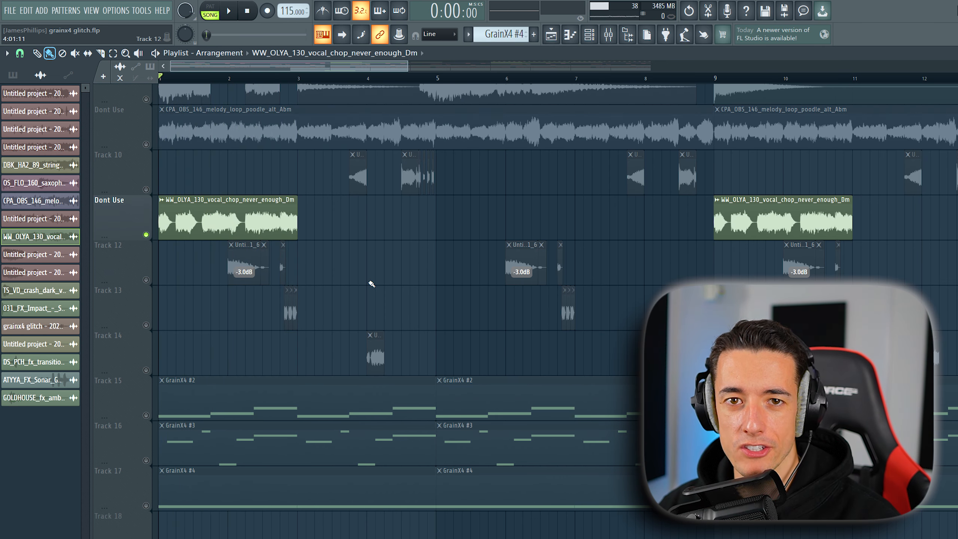
- Open the first Edison on the Master mixer track and arm it for recording on input
key("F9")
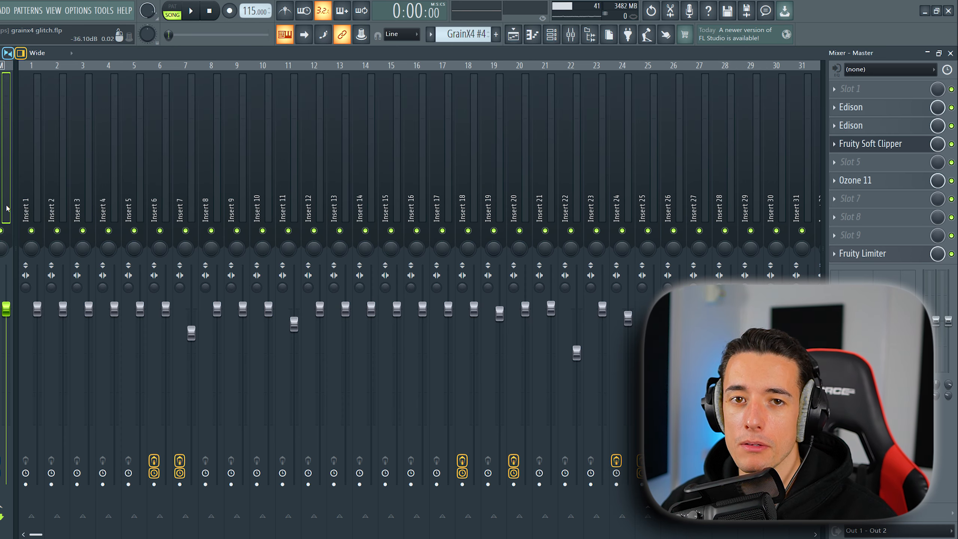
left_click(851, 107)
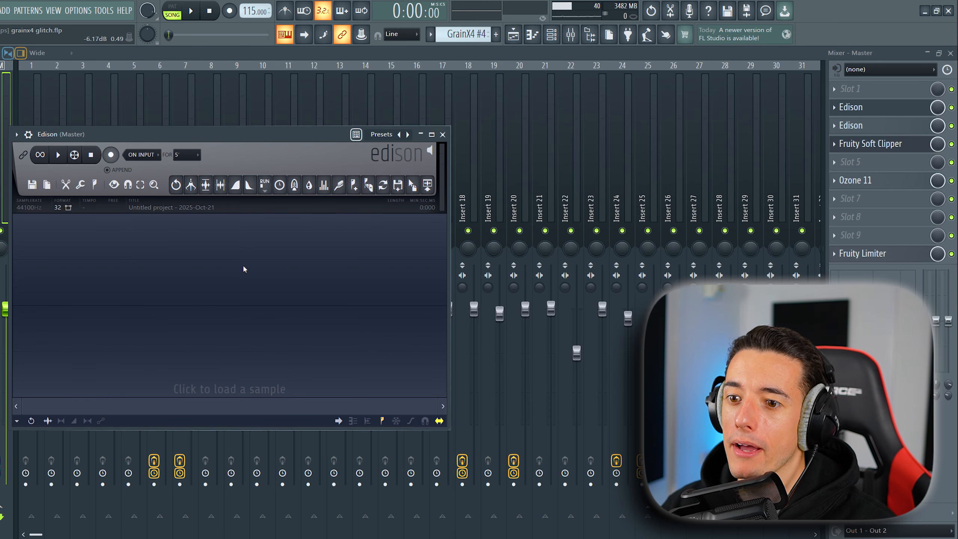
left_click(111, 155)
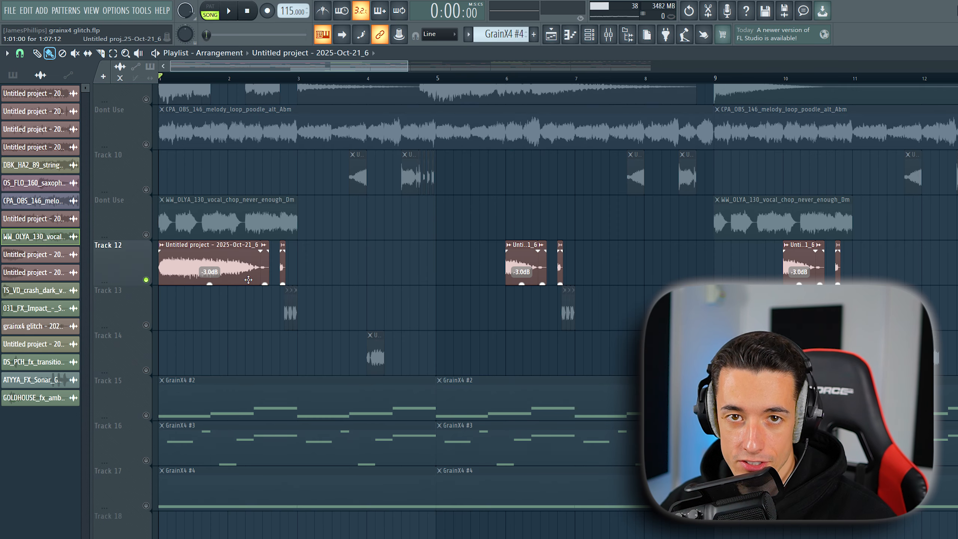
- Play the soloed resampled vocal clip on track 12, and play tracks 12 to 17 together
key("space")
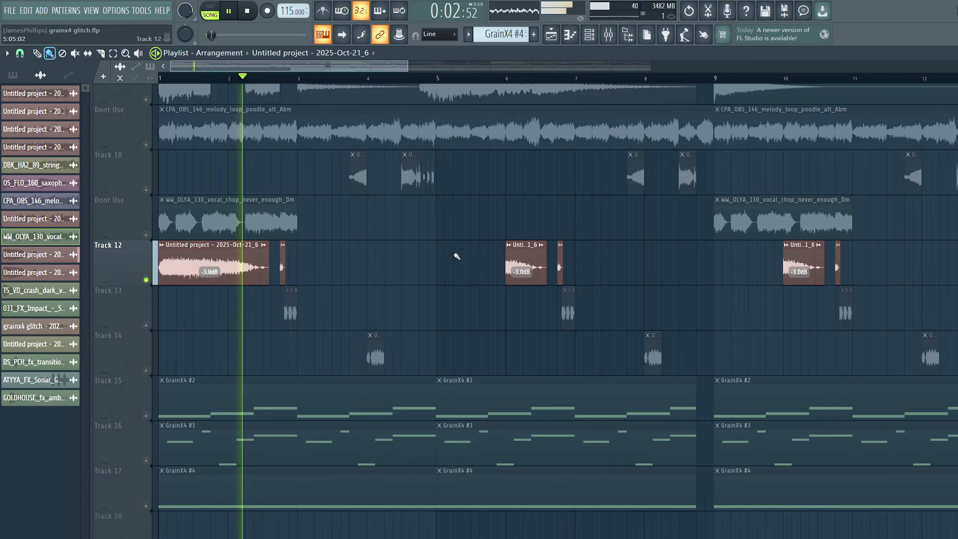
key("space")
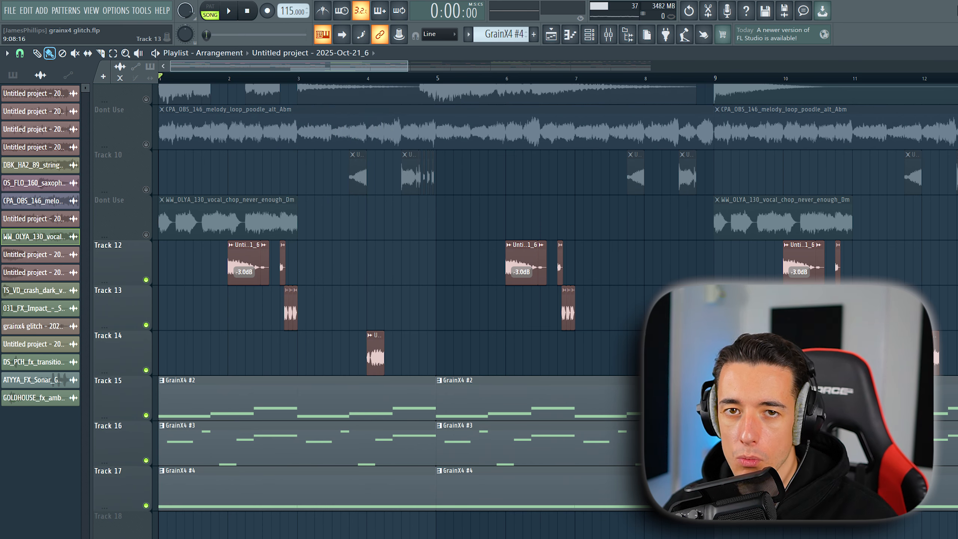
key("space")
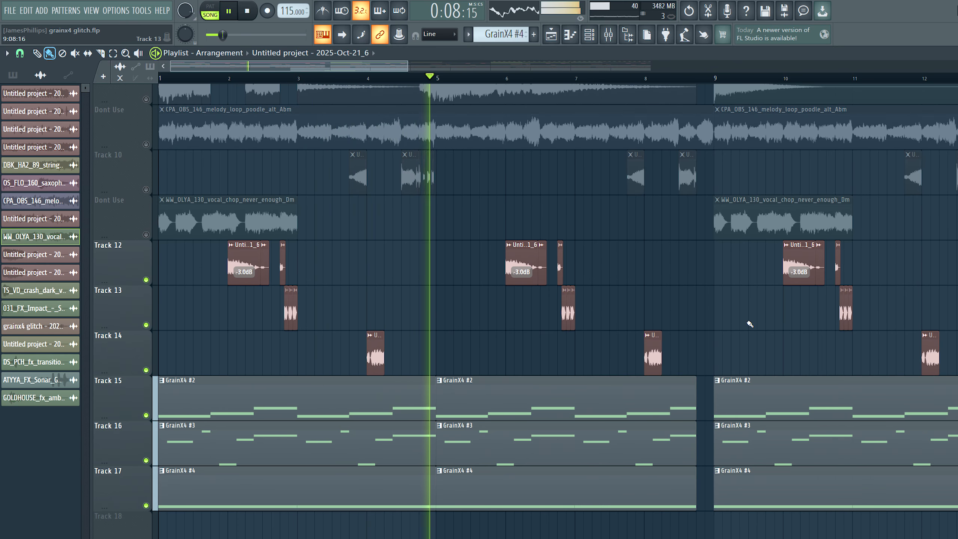
key("space")
- Inspect the clip settings of the CPA_OBS_146 melody loop and play the soloed loop
scroll(417, 360, "up", 2)
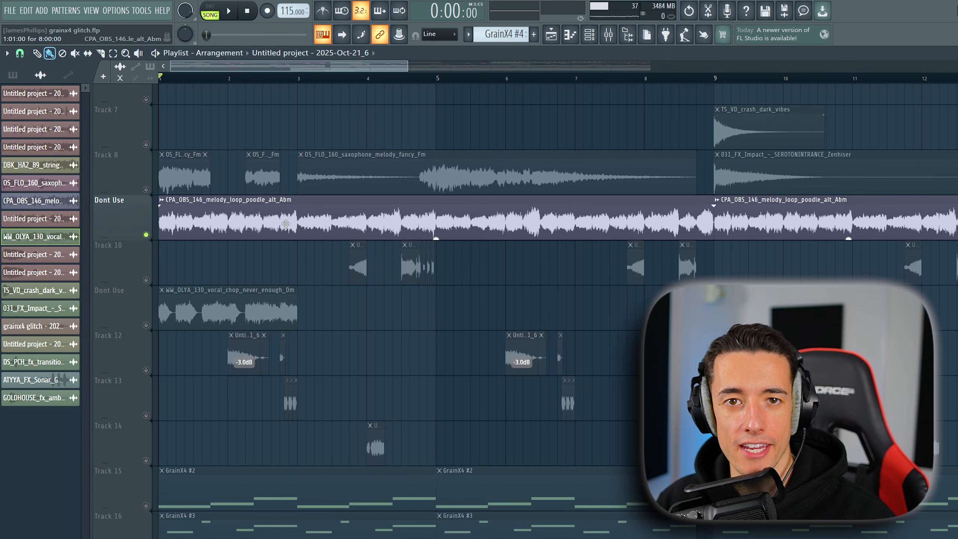
double_click(285, 223)
left_click_drag(585, 251, 353, 148)
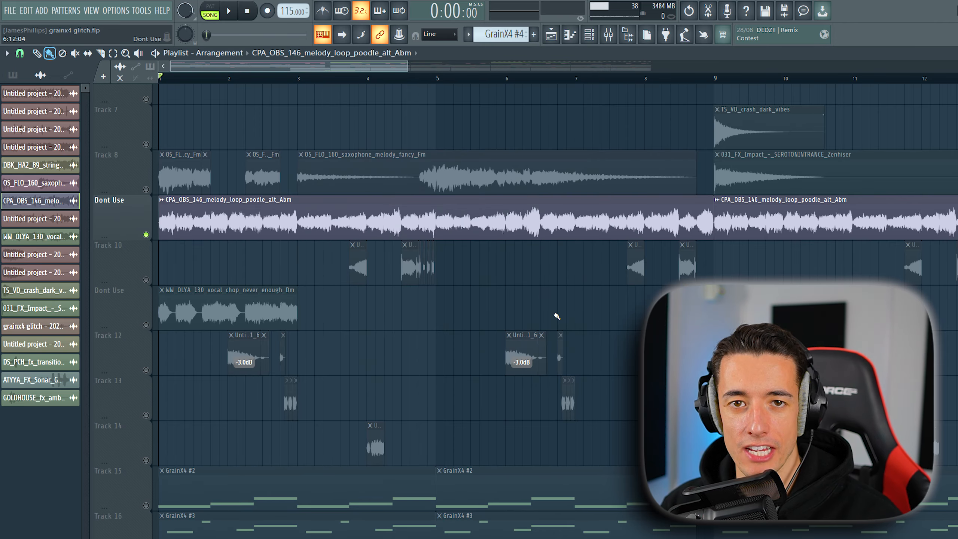
key("space")
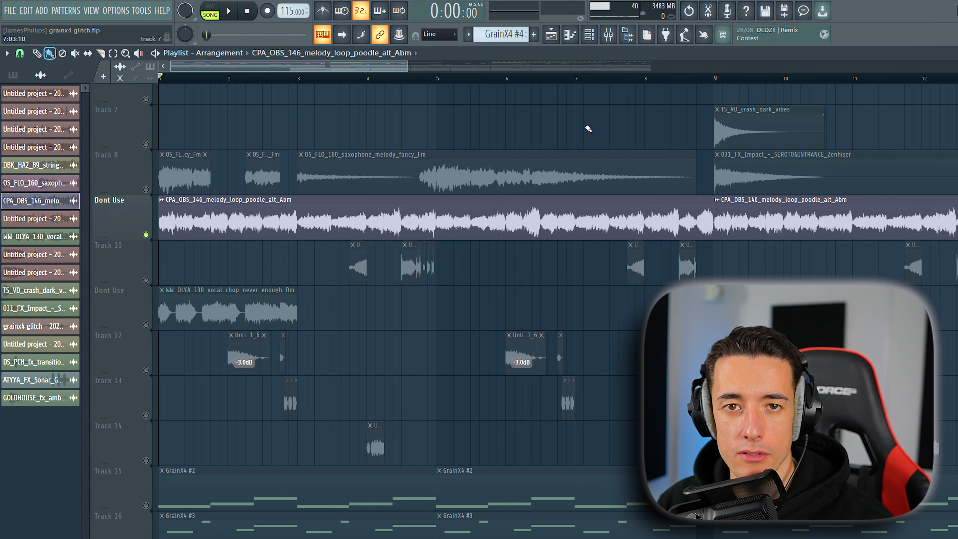
key("space")
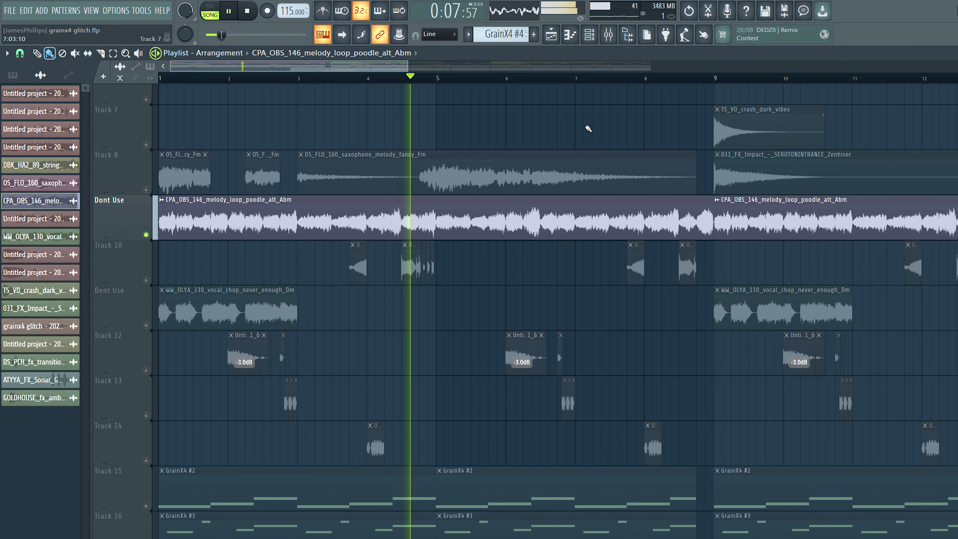
key("space")
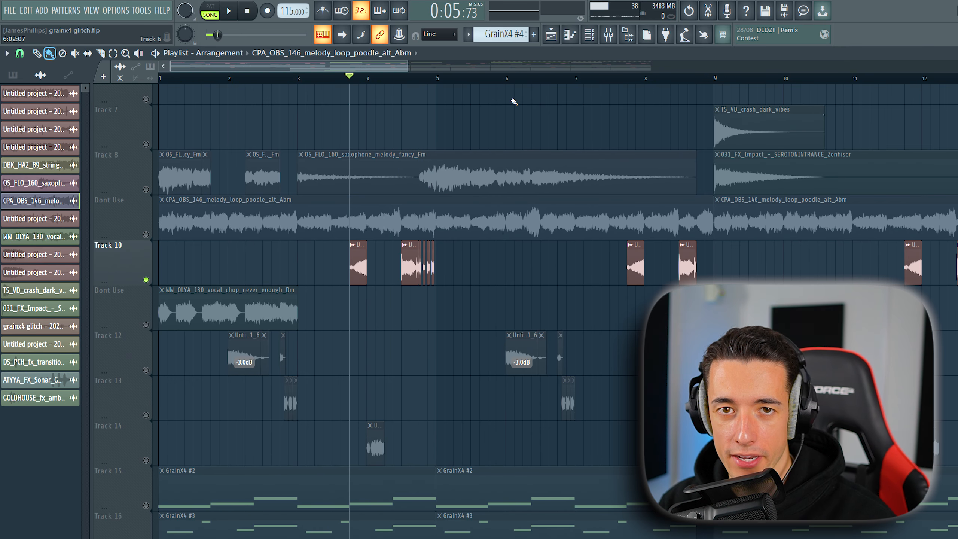
- Play the soloed melody chops on track 10, and play them together with tracks 12 to 17
key("space")
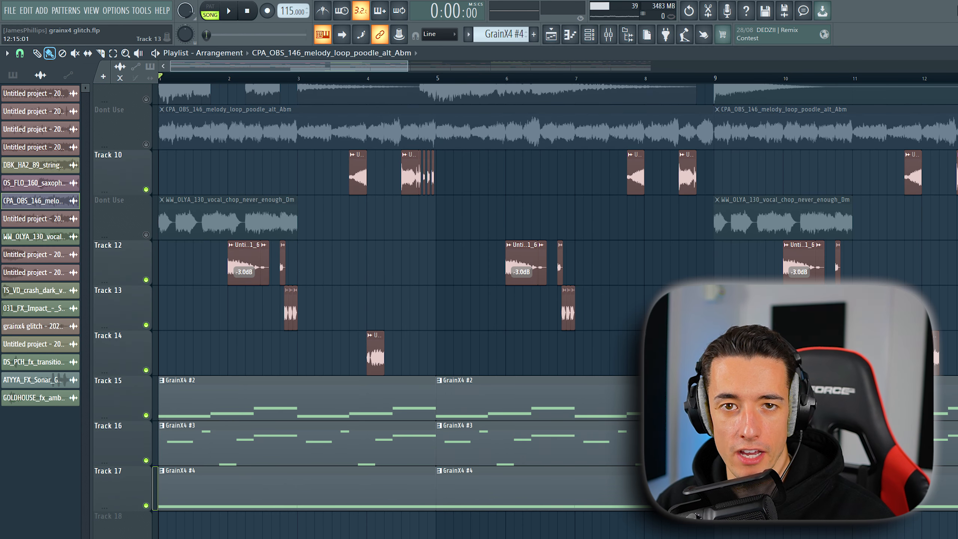
key("space")
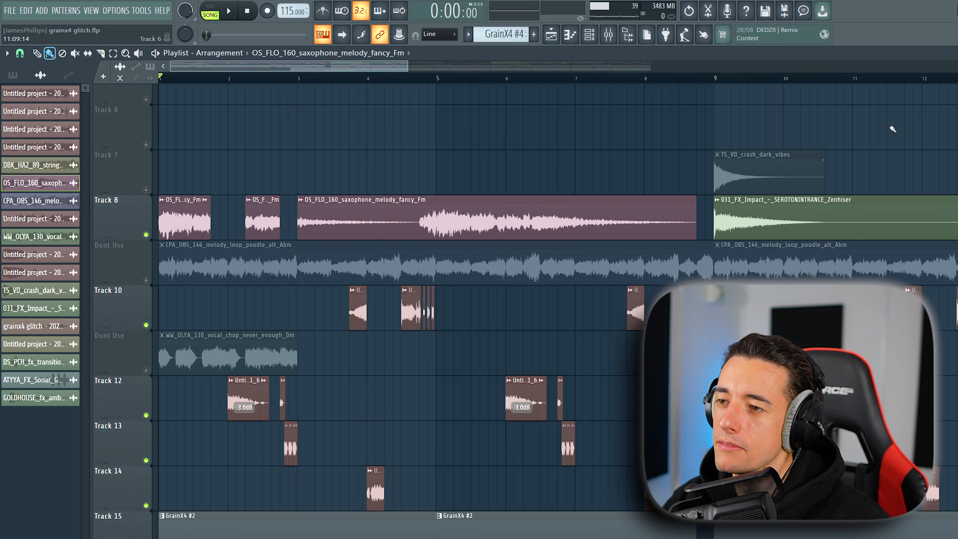
- Play the melodic tracks with the saxophone melody from the start, and play the soloed tracks 20 to 27 from bar 9
key("space")
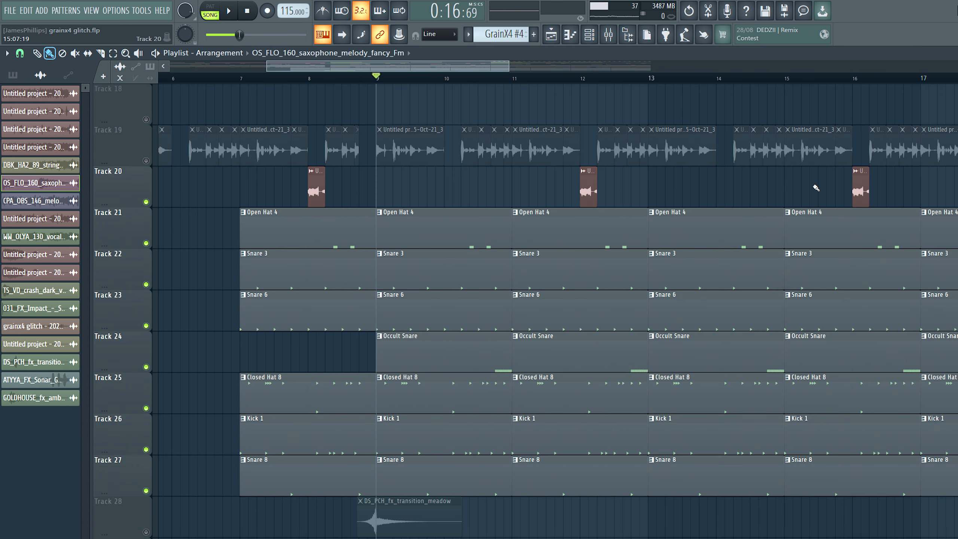
key("space")
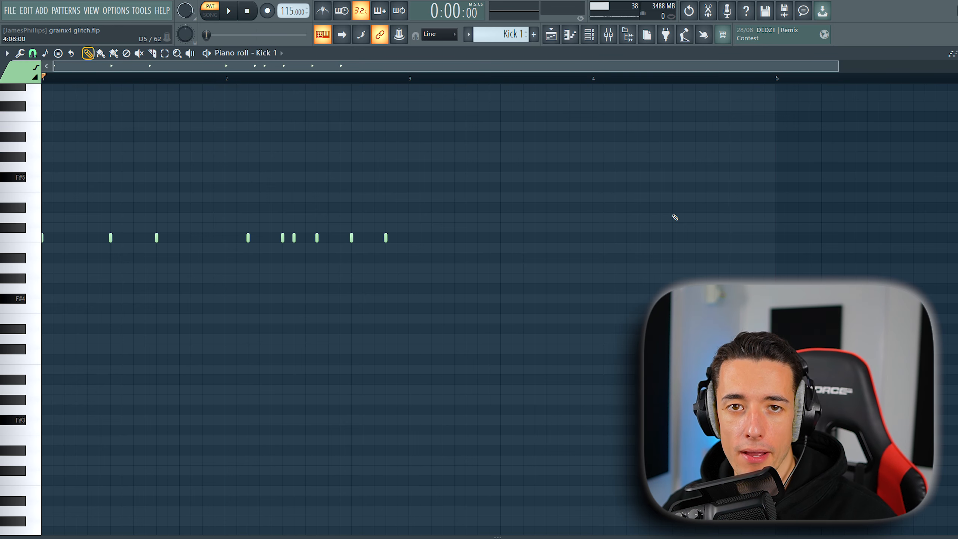
key("space")
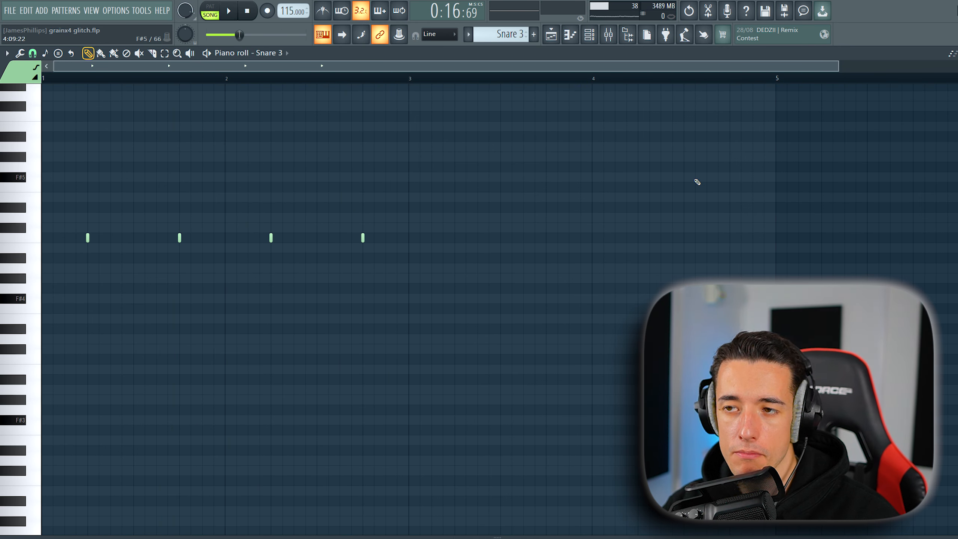
- Listen to the Kick 1 pattern in the piano roll, and play the song with the Snare 6 notes in view
key("space")
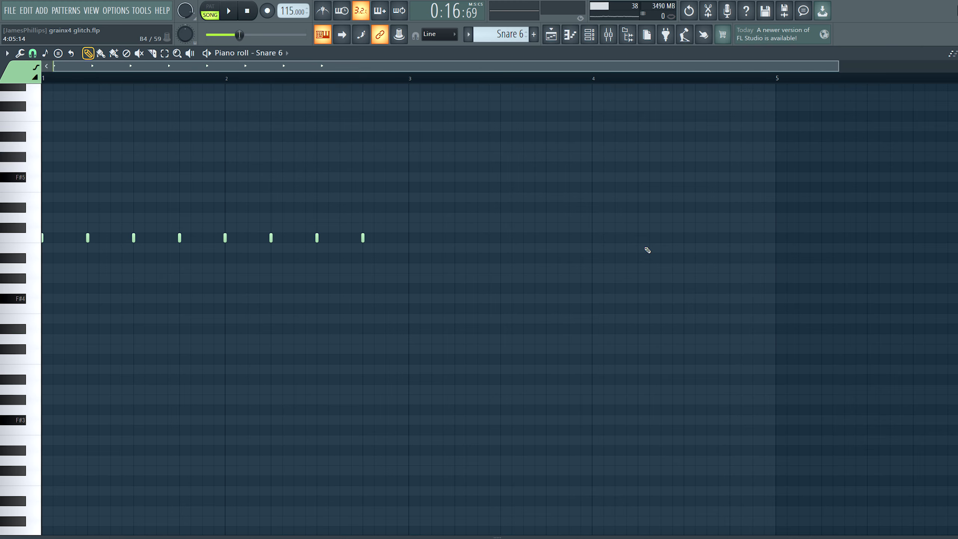
key("space")
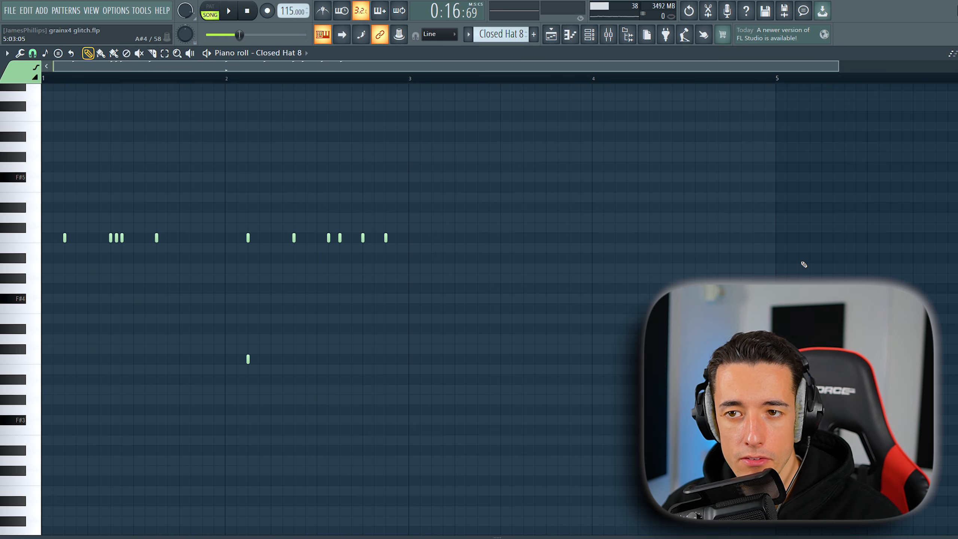
key("space")
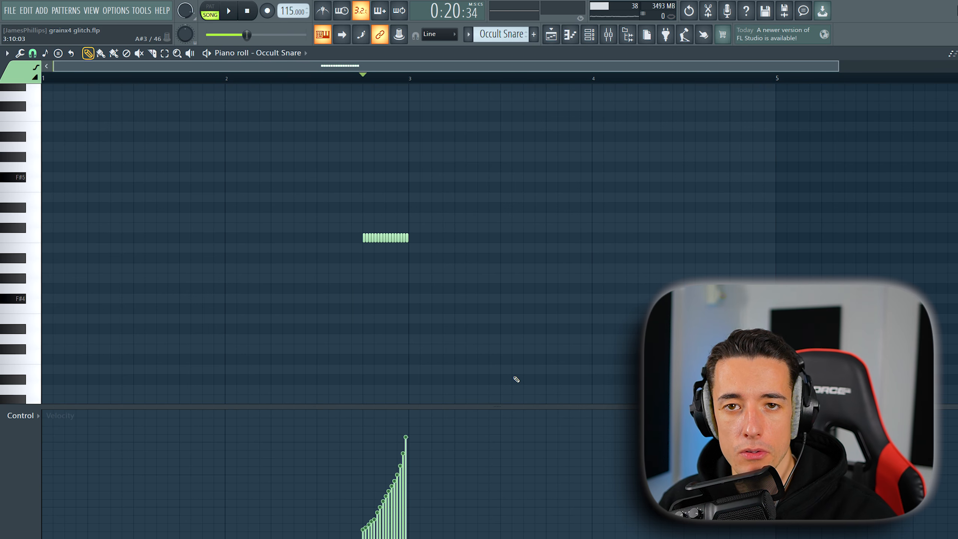
- Choose a snap setting for the Occult Snare piano roll, and play drum tracks 21 to 27 from bar 9 in the playlist
left_click(32, 53)
left_click(58, 122)
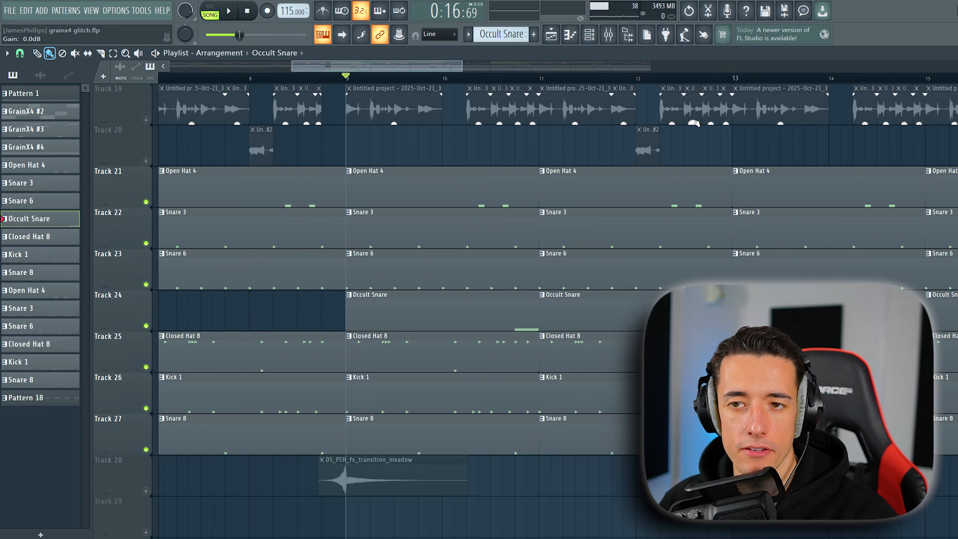
key("space")
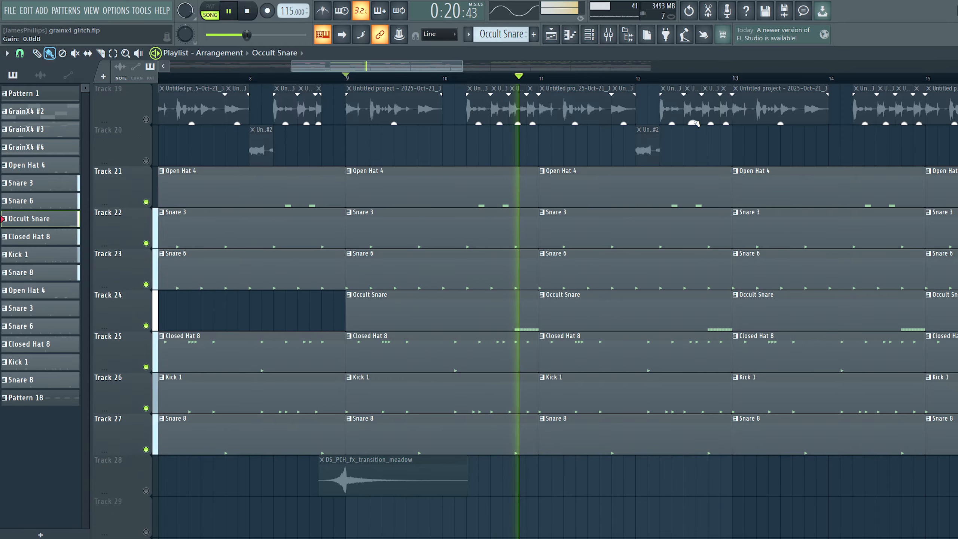
key("space")
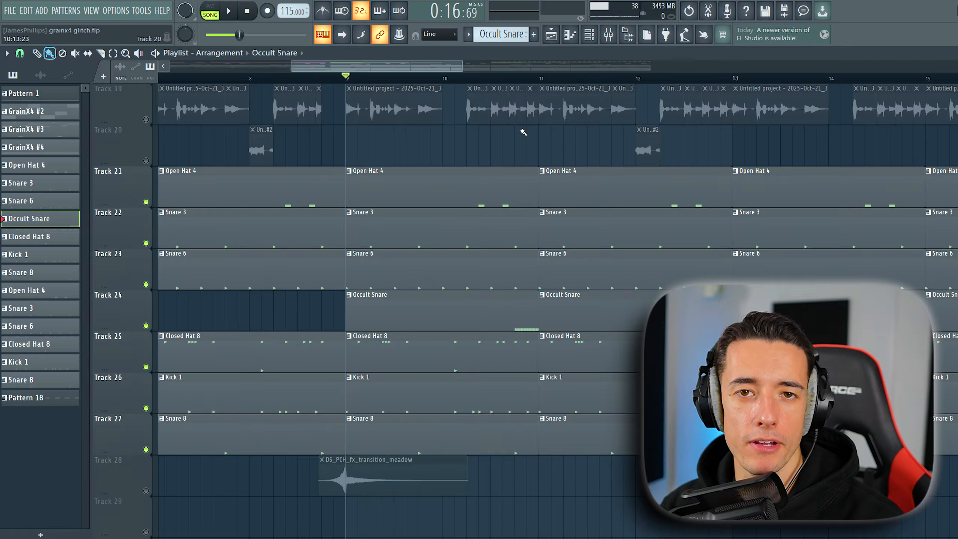
- Select inserts 1 to 6, 12 and 13 together in the mixer
left_click(609, 35)
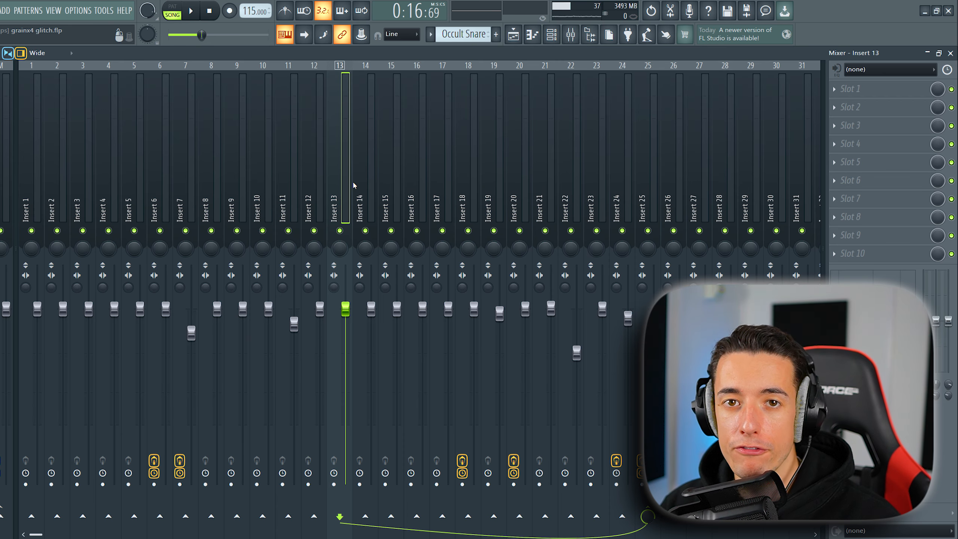
left_click(321, 204, "ctrl")
left_click(157, 204, "ctrl")
left_click(105, 206, "ctrl")
left_click(80, 206, "ctrl")
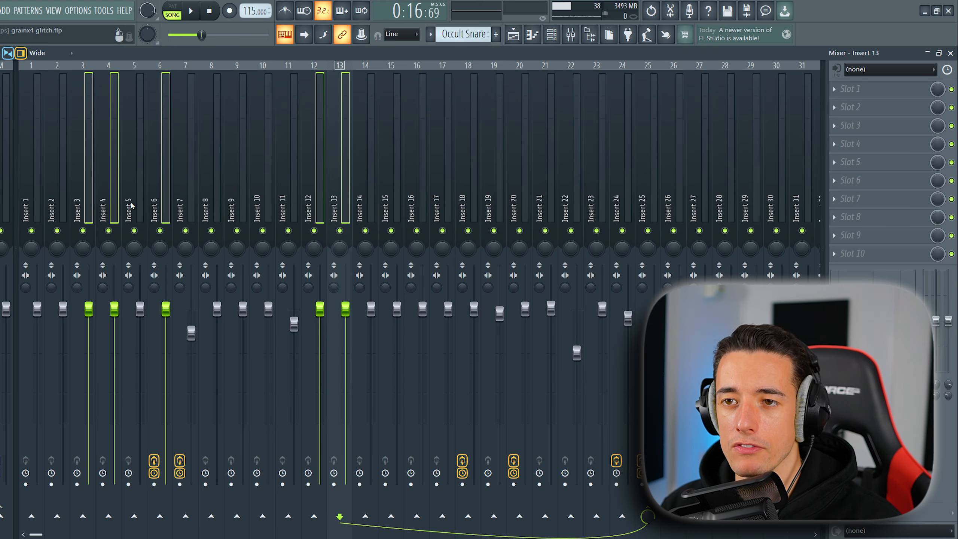
left_click(130, 206, "ctrl")
left_click(54, 205, "ctrl")
left_click(34, 204, "ctrl")
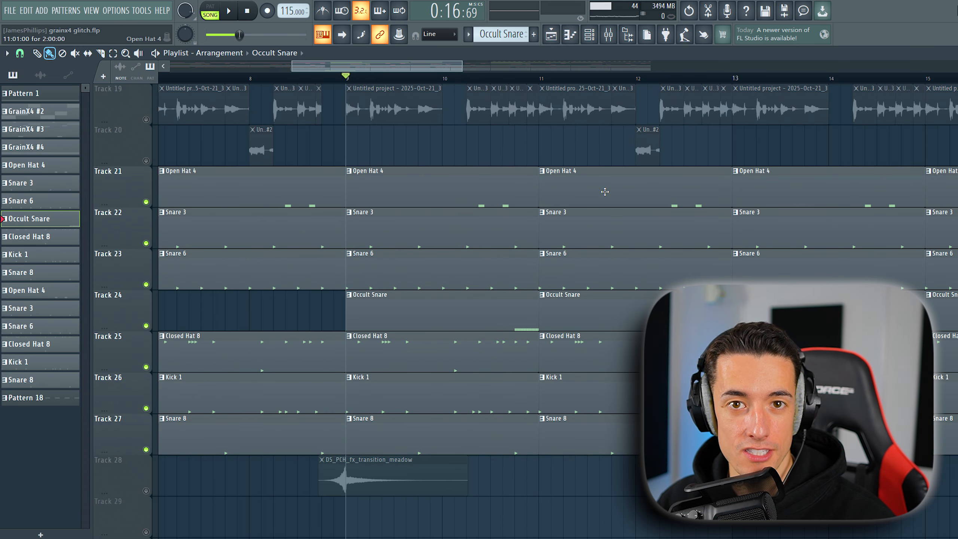
- Play drum tracks 21 to 27 from bar 9, and play the soloed audio clips on tracks 19 and 20
key("space")
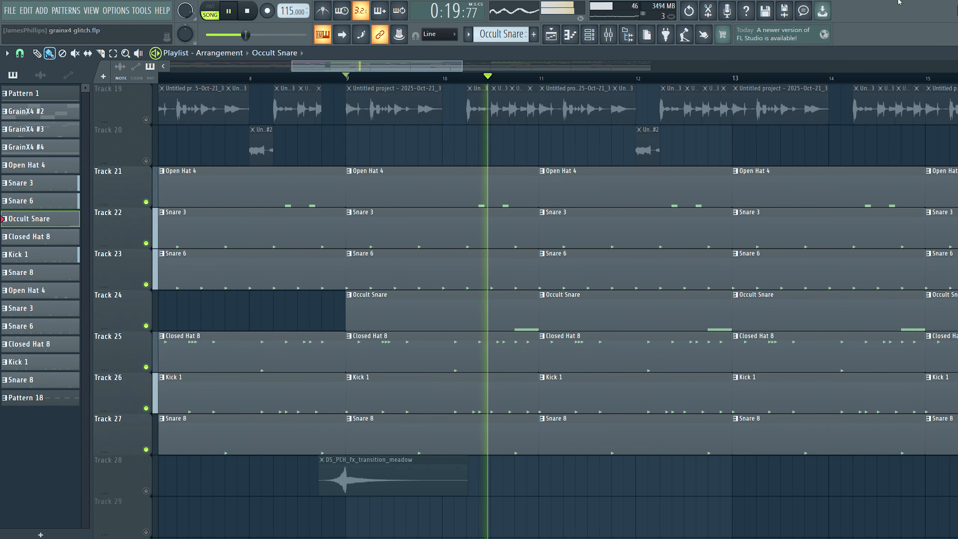
key("space")
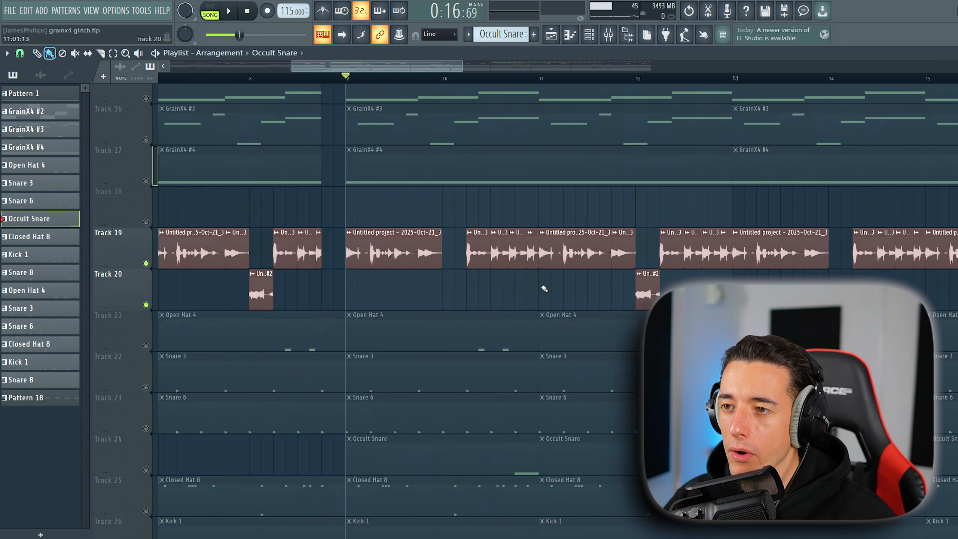
scroll(541, 286, "down", 1)
key("space")
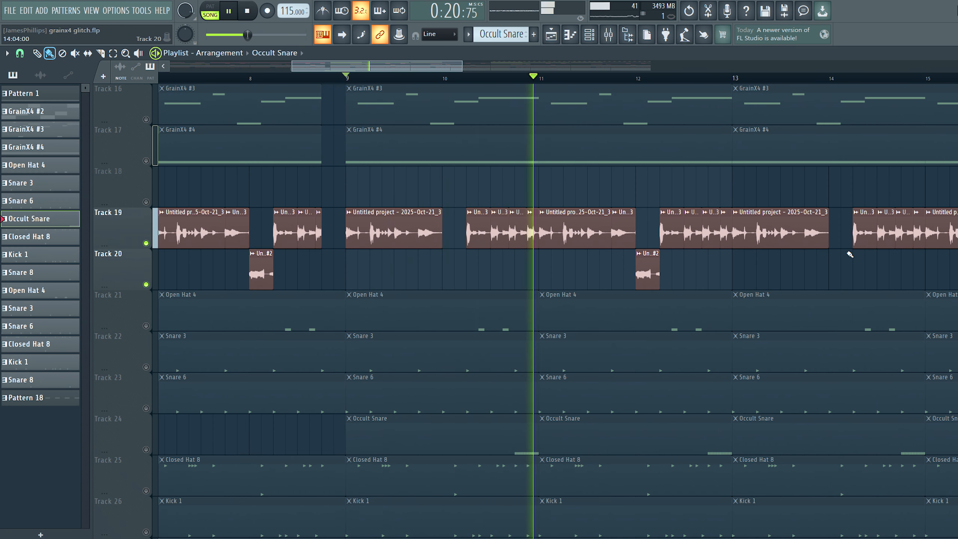
key("space")
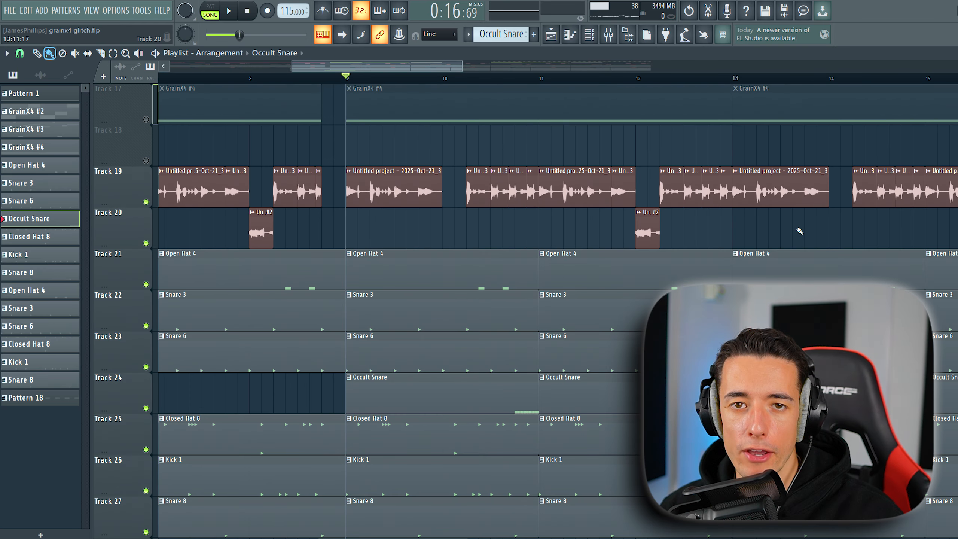
- Play tracks 19 to 27 together, and play the soloed saxophone and effect clips on tracks 7, 8 and 28
key("space")
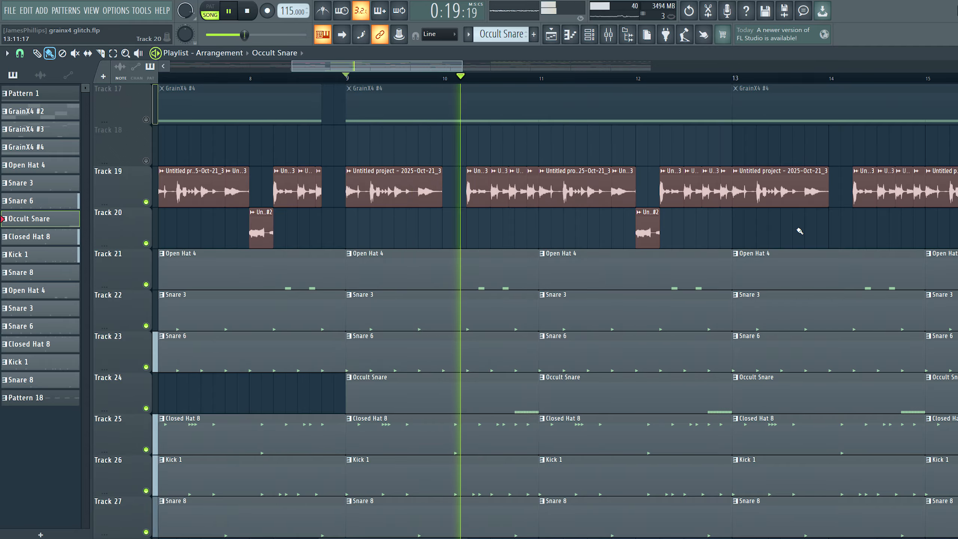
key("space")
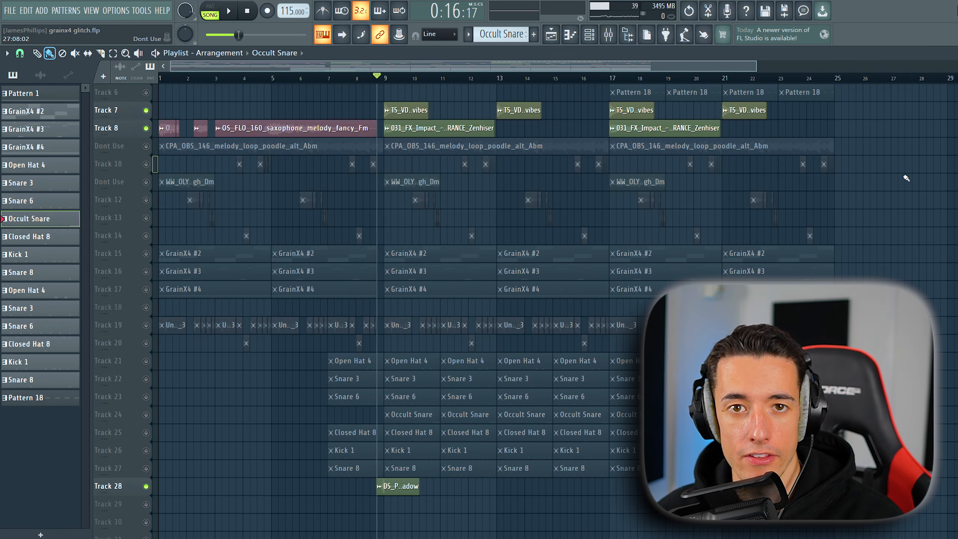
key("space")
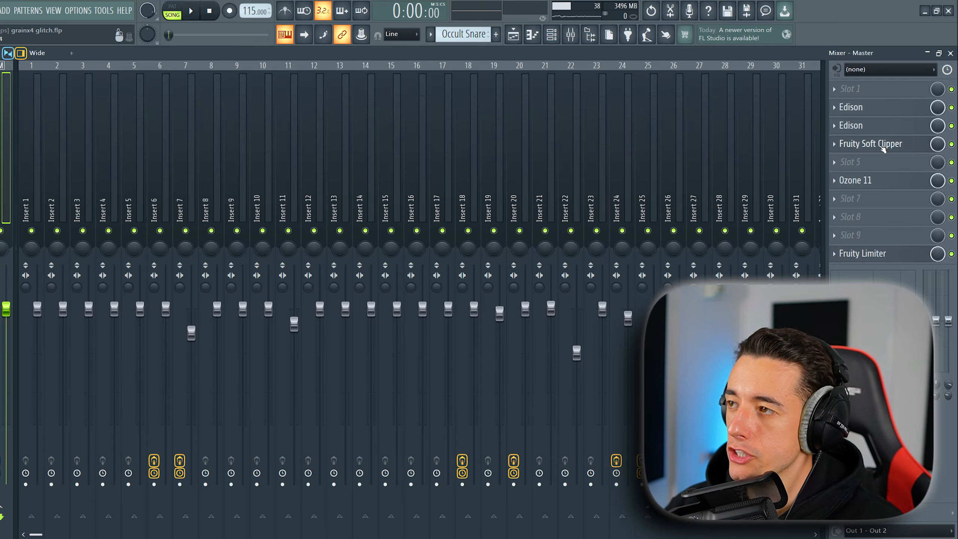
- Inspect the Fruity Soft Clipper on the Master mixer track, and reposition the plugin windows to view them clearly
left_click(879, 143)
left_click_drag(143, 170, 330, 170)
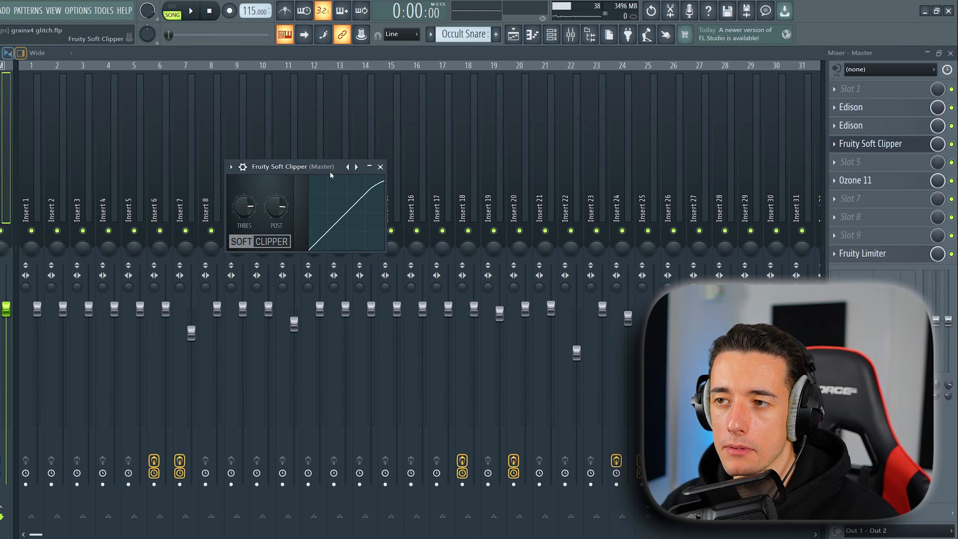
left_click_drag(493, 166, 488, 107)
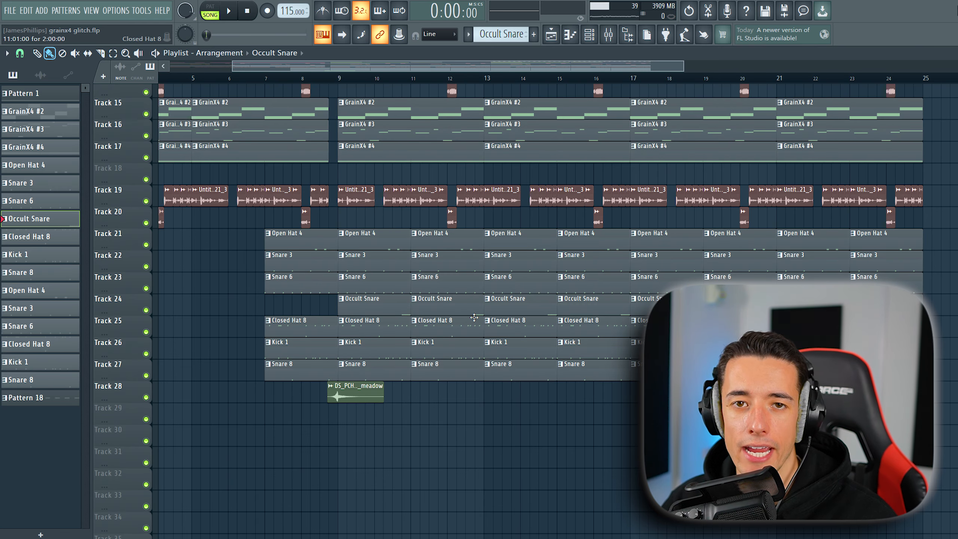
- Browse the Trap folder of the Listen Up Drum Kit, and play the full arrangement from bar 1
key("alt+F8")
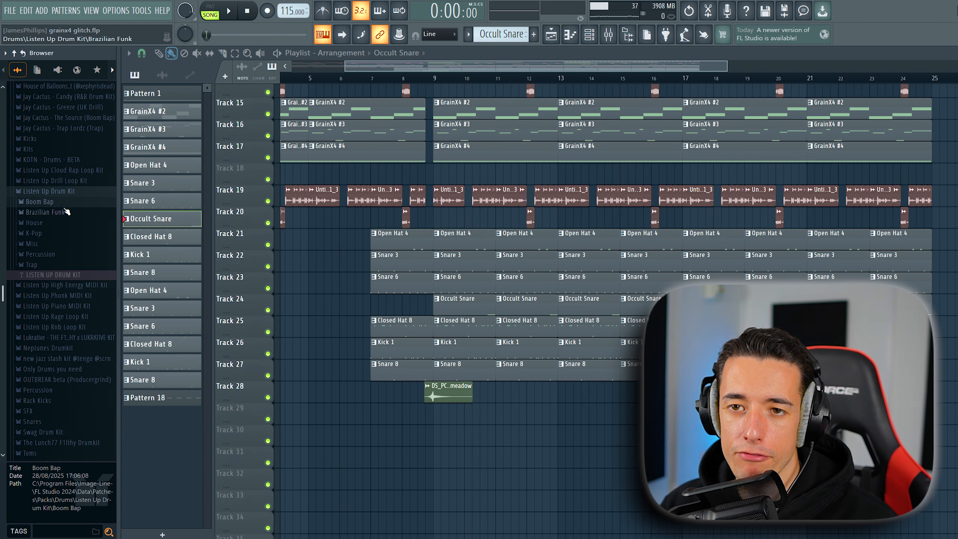
left_click(32, 265)
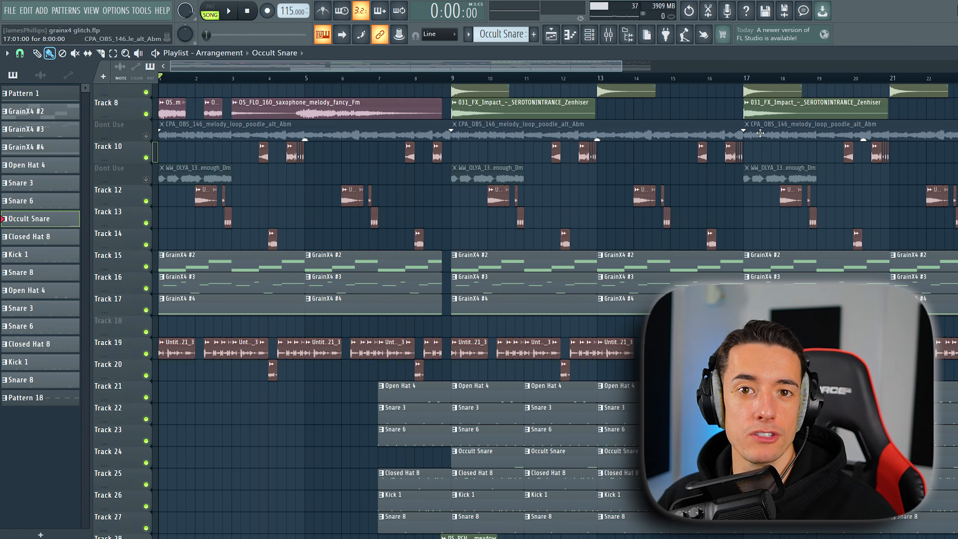
key("space")
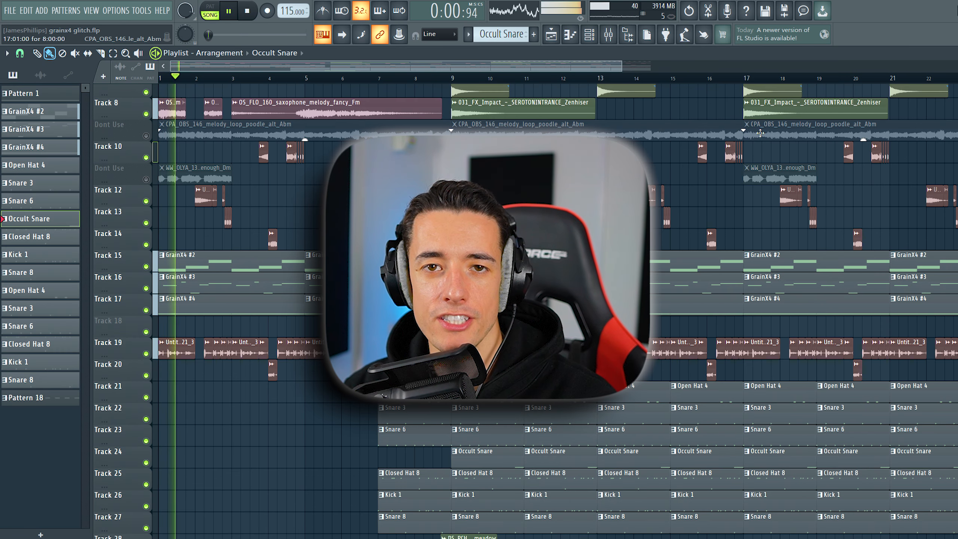